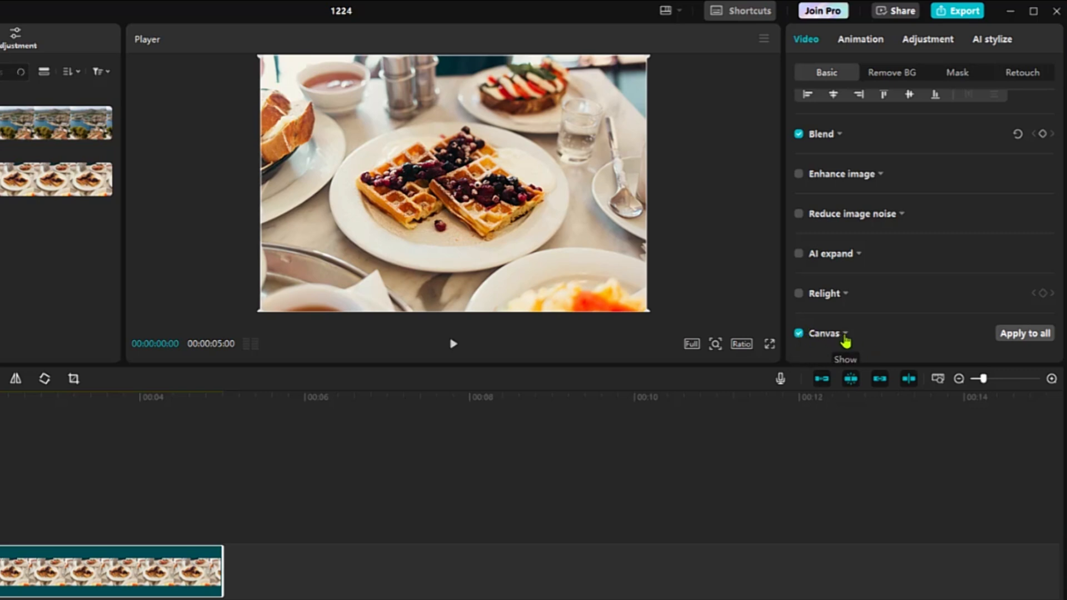
Set the waffle photo's canvas background type to Color and expand the full set of colour swatches
{"action": "left_click", "coordinate": [844, 334]}
{"action": "scroll", "coordinate": [879, 280], "scroll_direction": "down", "scroll_amount": 1}
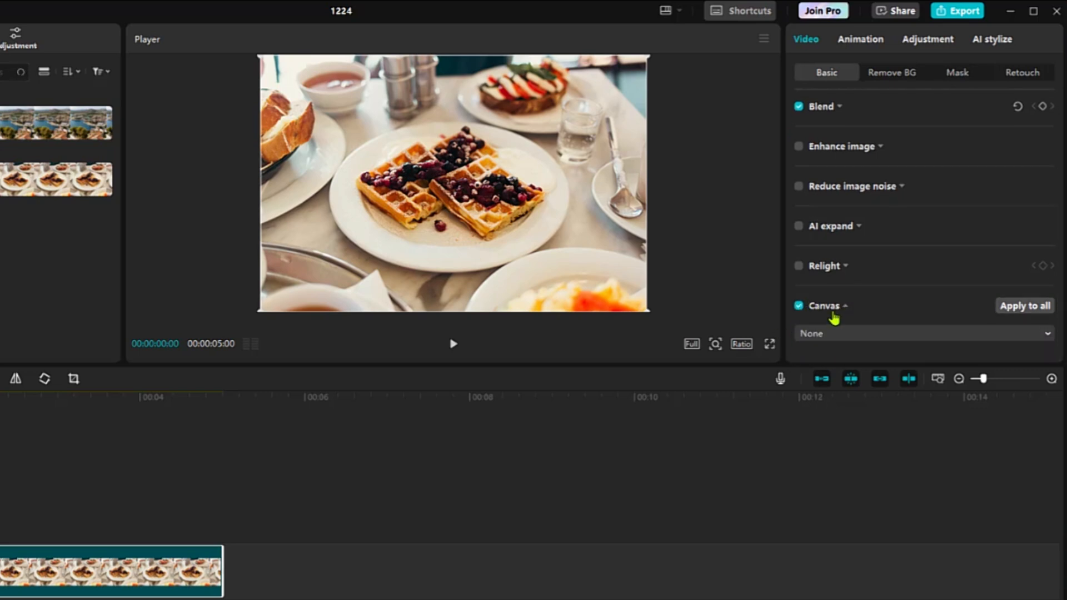
{"action": "left_click", "coordinate": [883, 336]}
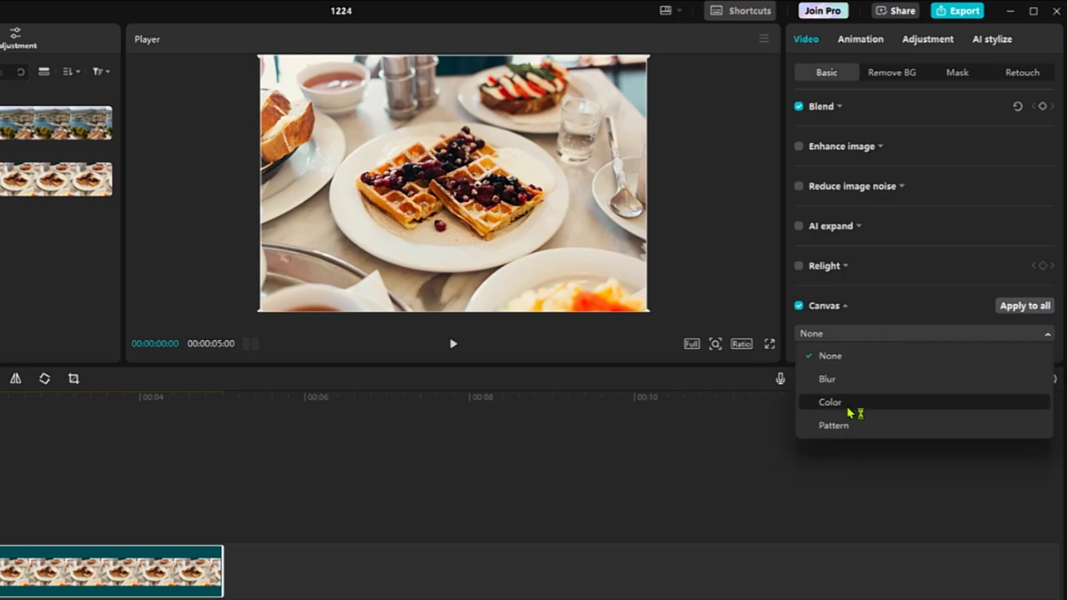
{"action": "left_click", "coordinate": [848, 408]}
{"action": "scroll", "coordinate": [863, 336], "scroll_direction": "down", "scroll_amount": 2}
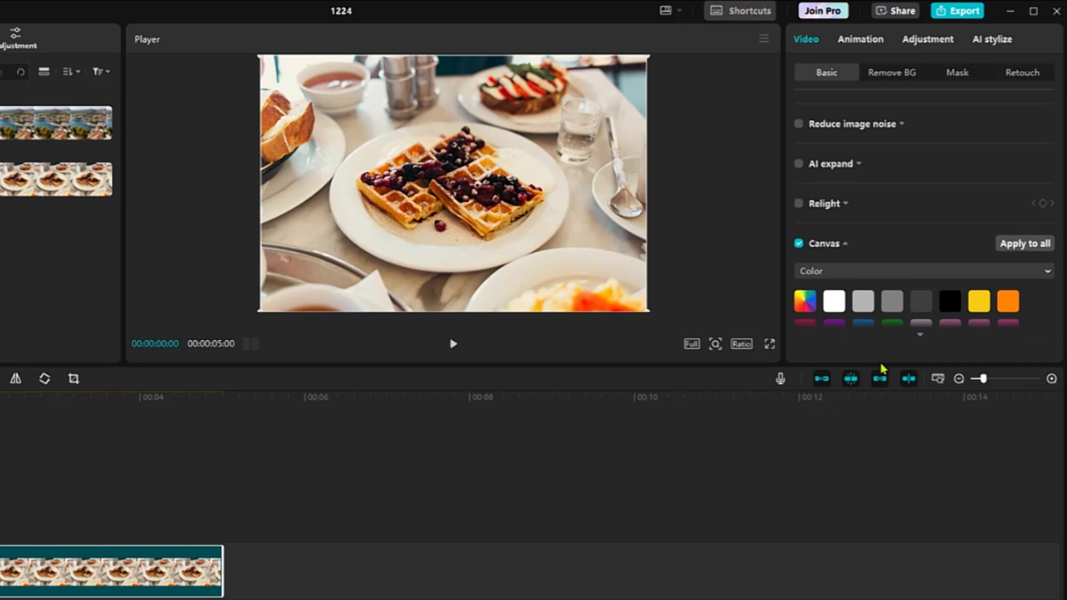
{"action": "left_click_drag", "start_coordinate": [883, 365], "coordinate": [883, 420]}
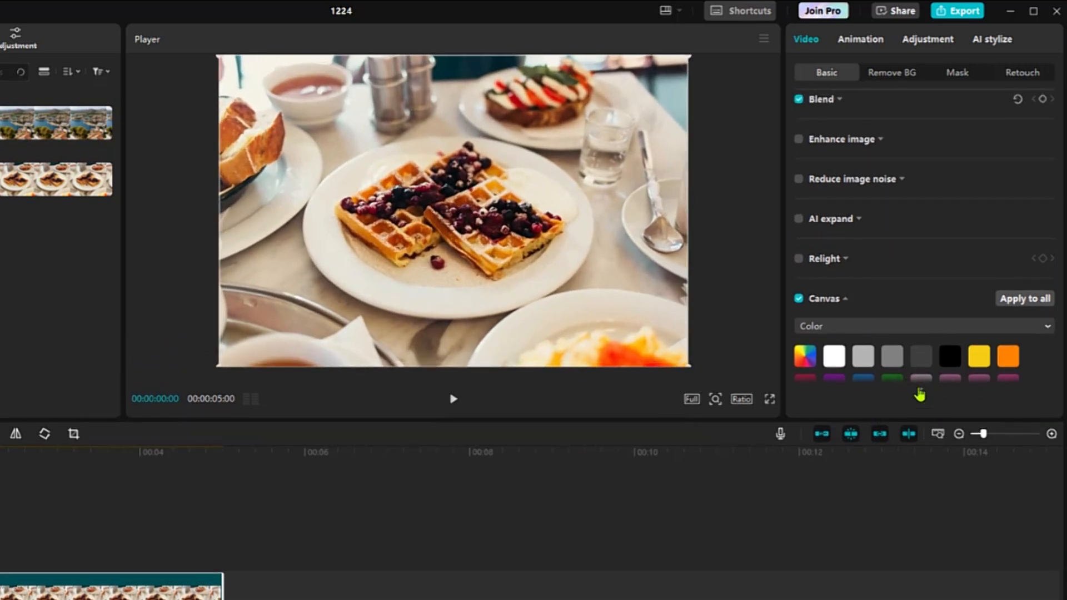
{"action": "left_click", "coordinate": [920, 390]}
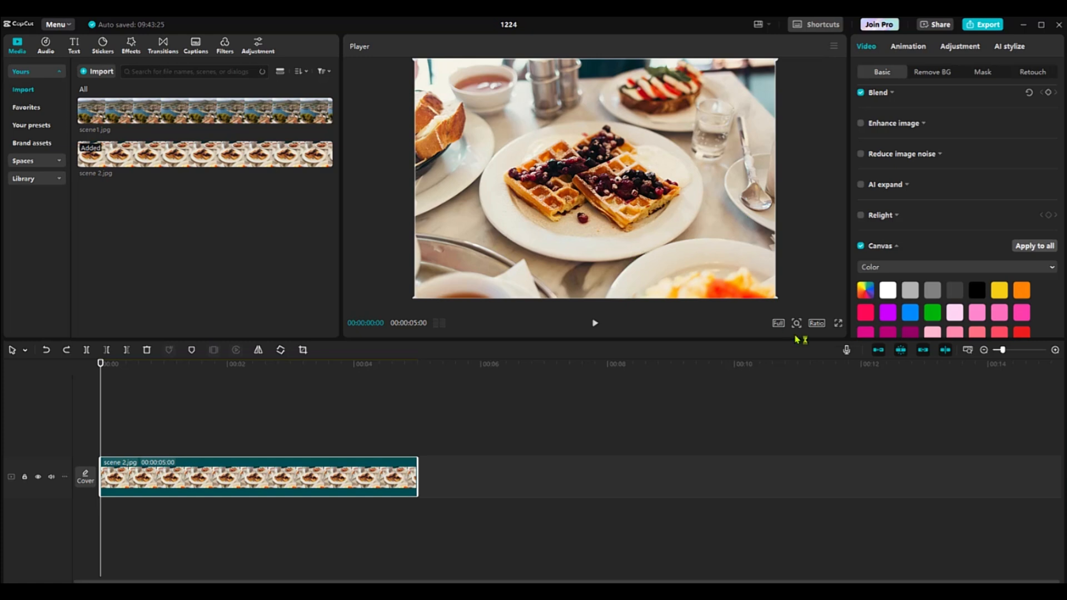
Try enlarging the waffle photo to a scale of 116%, and reset its transform settings
{"action": "scroll", "coordinate": [922, 223], "scroll_direction": "up", "scroll_amount": 4}
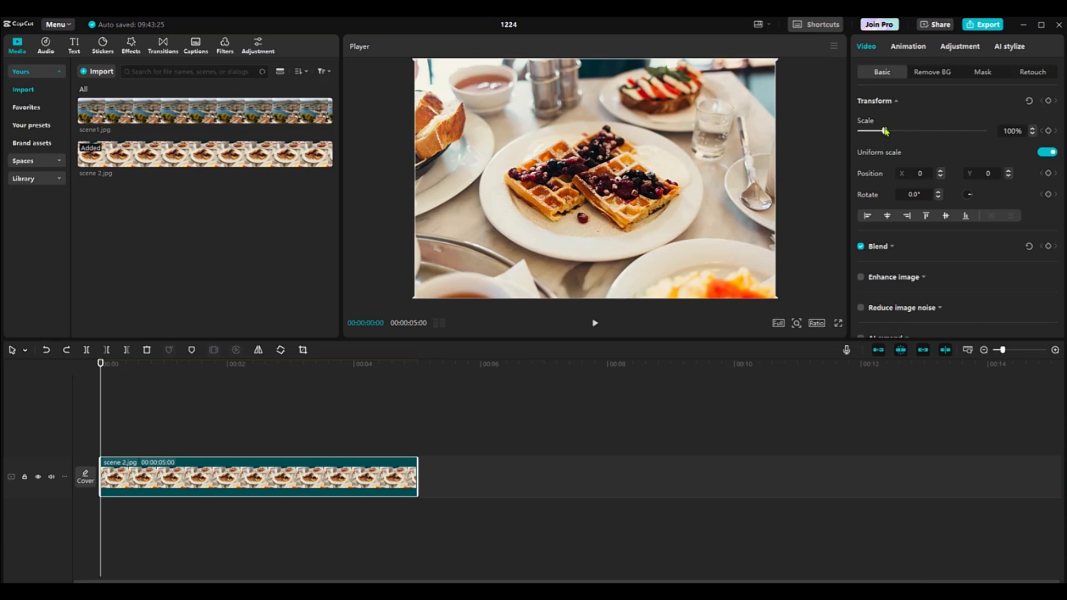
{"action": "mouse_move", "coordinate": [884, 132]}
{"action": "left_mouse_down"}
{"action": "mouse_move", "coordinate": [871, 132]}
{"action": "mouse_move", "coordinate": [888, 132]}
{"action": "left_mouse_up"}
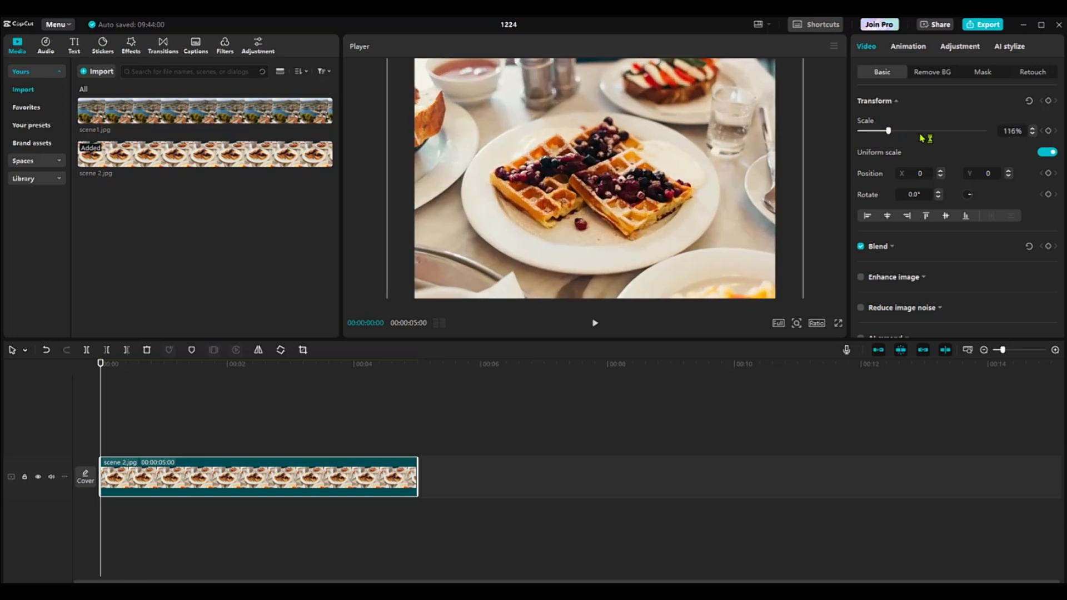
{"action": "left_click", "coordinate": [1029, 101]}
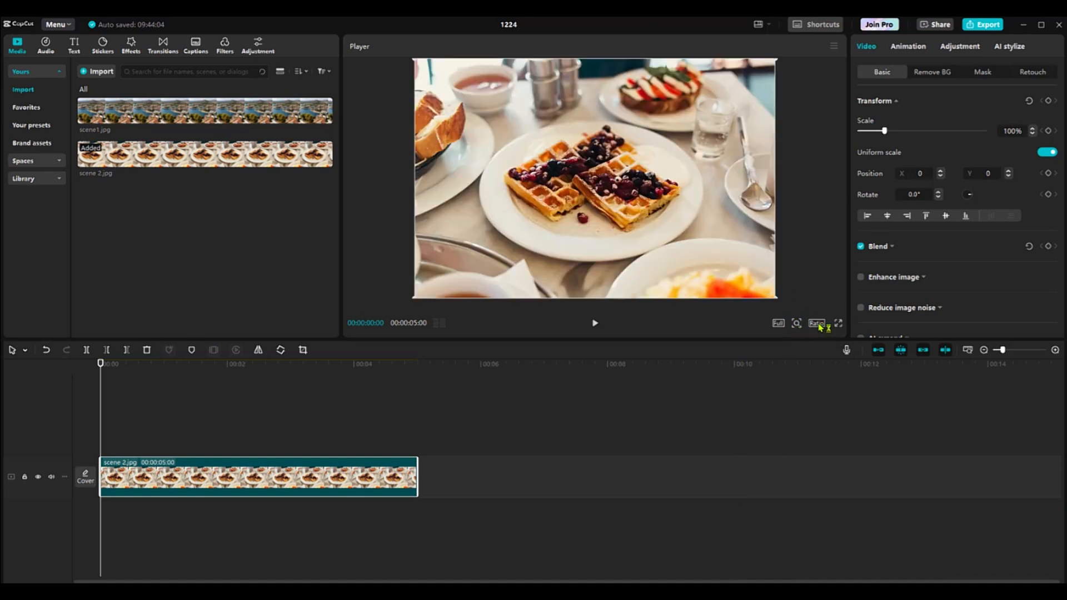
Change the project's aspect ratio from the original to 16:9
{"action": "left_click", "coordinate": [815, 327]}
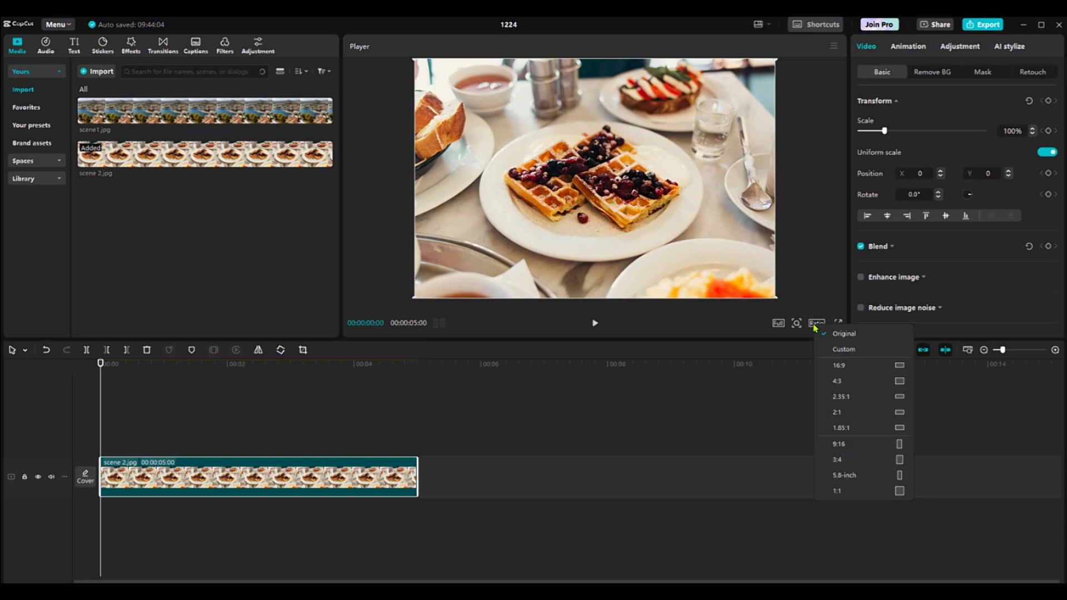
{"action": "left_click", "coordinate": [857, 370]}
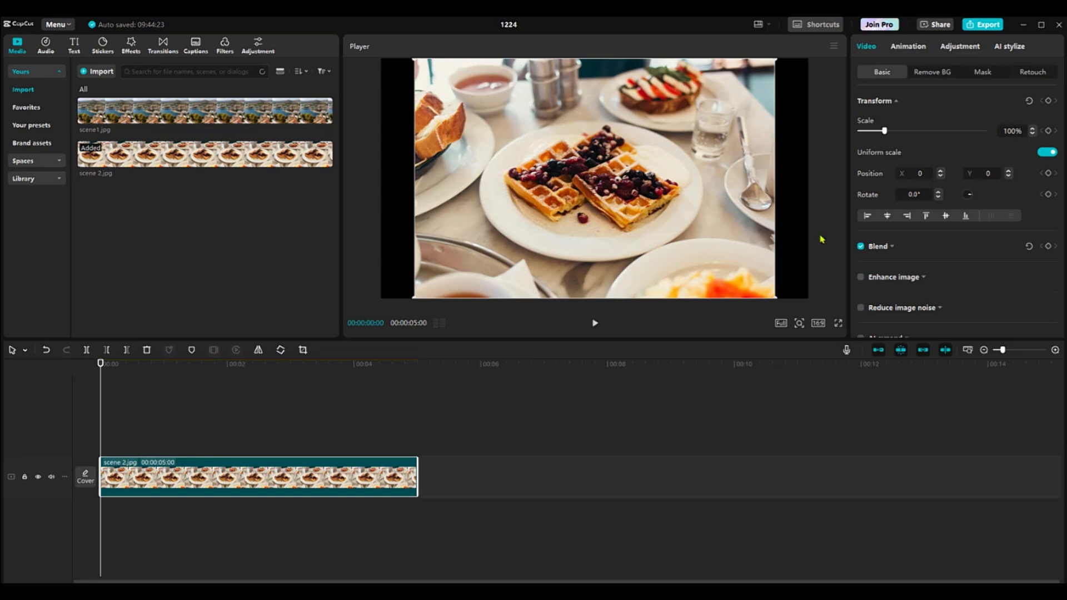
Import the video vid 1.mp4 into the project's media and reselect the scene 2.jpg clip on the timeline
{"action": "left_click", "coordinate": [195, 364]}
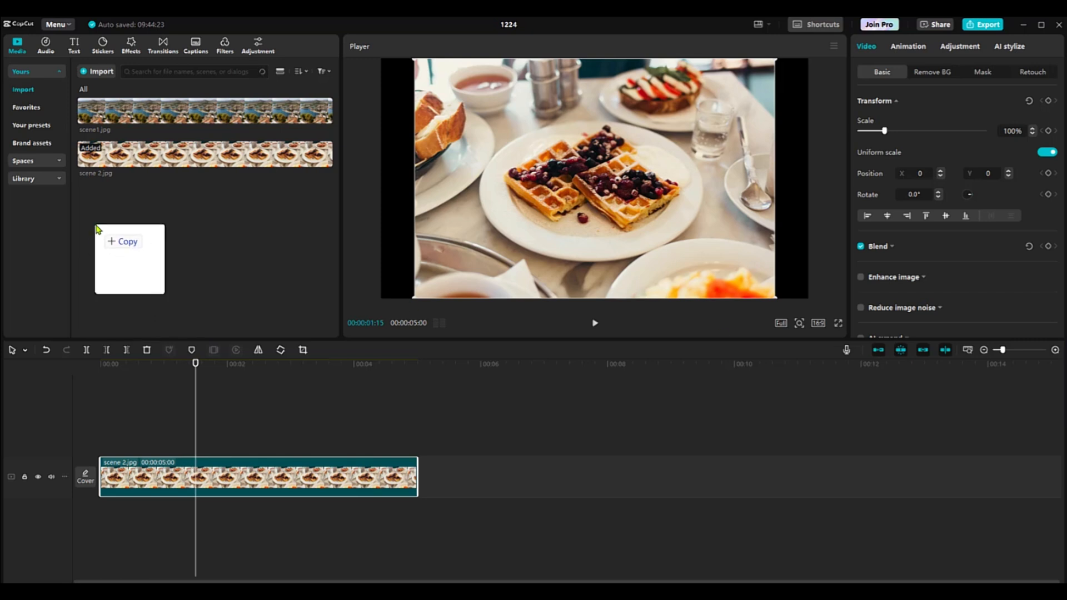
{"action": "left_click_drag", "start_coordinate": [95, 222], "coordinate": [101, 220]}
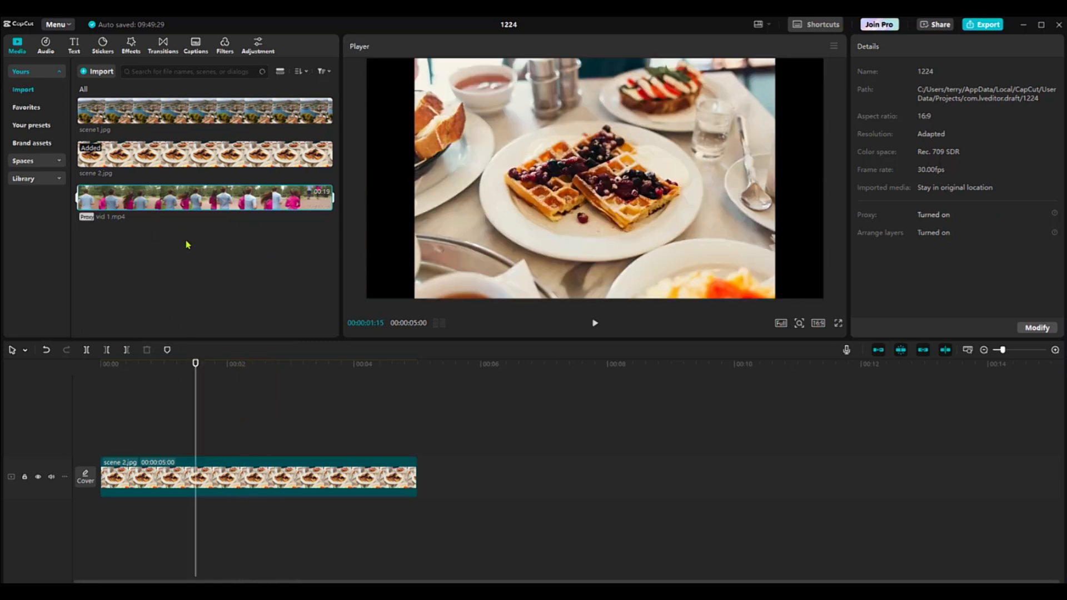
{"action": "left_click", "coordinate": [240, 484]}
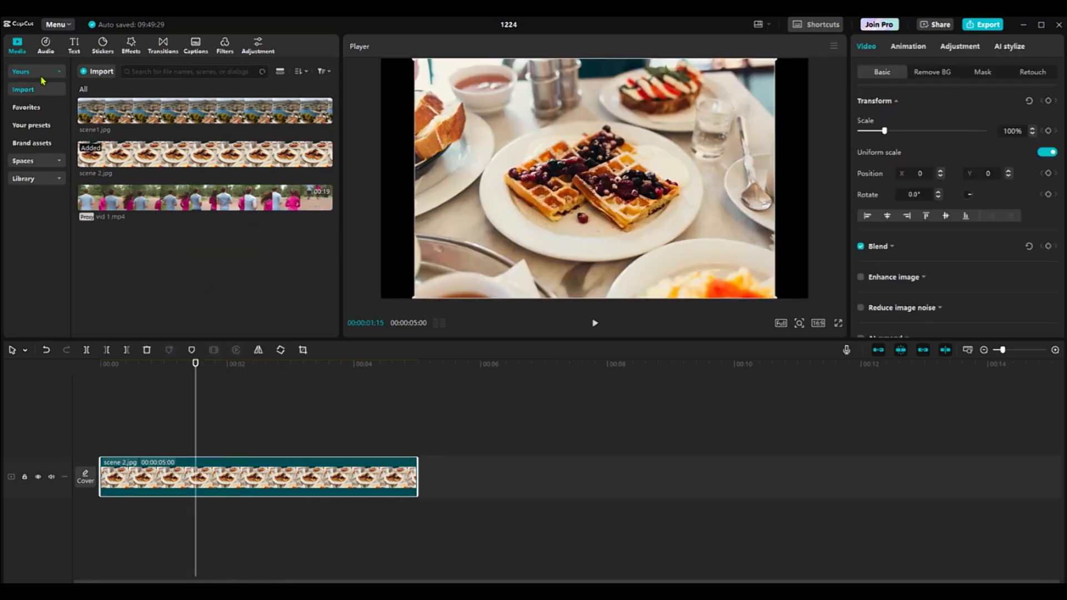
Add a default text clip on a track above scene 2.jpg, starting at the beginning of the timeline
{"action": "left_click", "coordinate": [75, 48]}
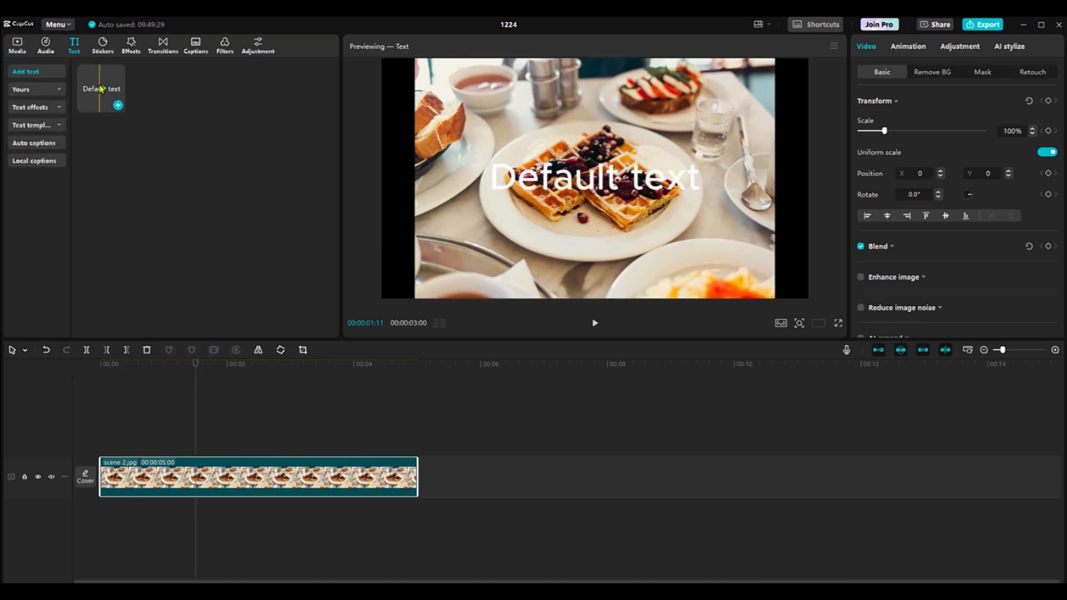
{"action": "left_click_drag", "start_coordinate": [102, 89], "coordinate": [99, 433]}
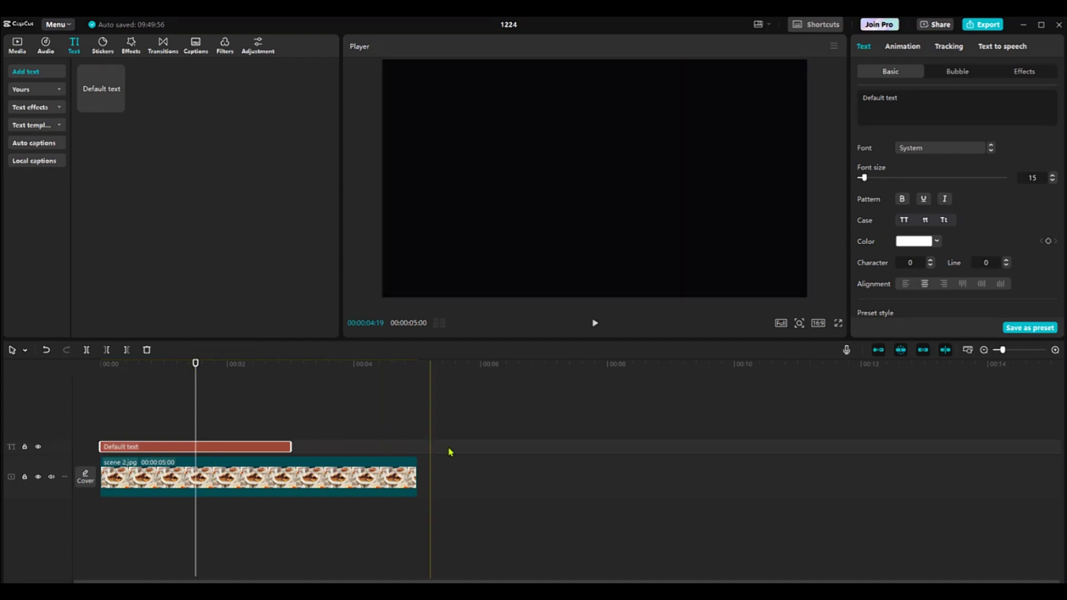
Extend the scene 2.jpg clip to 19 seconds and lengthen the default text clip to the same end point
{"action": "left_click", "coordinate": [415, 484]}
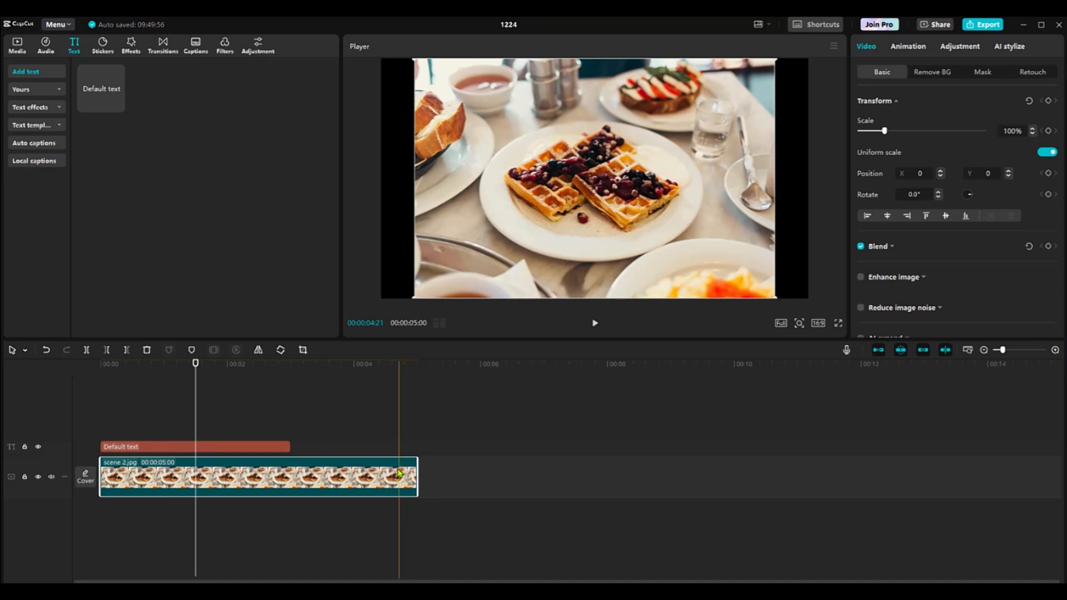
{"action": "scroll", "coordinate": [404, 469], "scroll_direction": "down", "scroll_amount": 2}
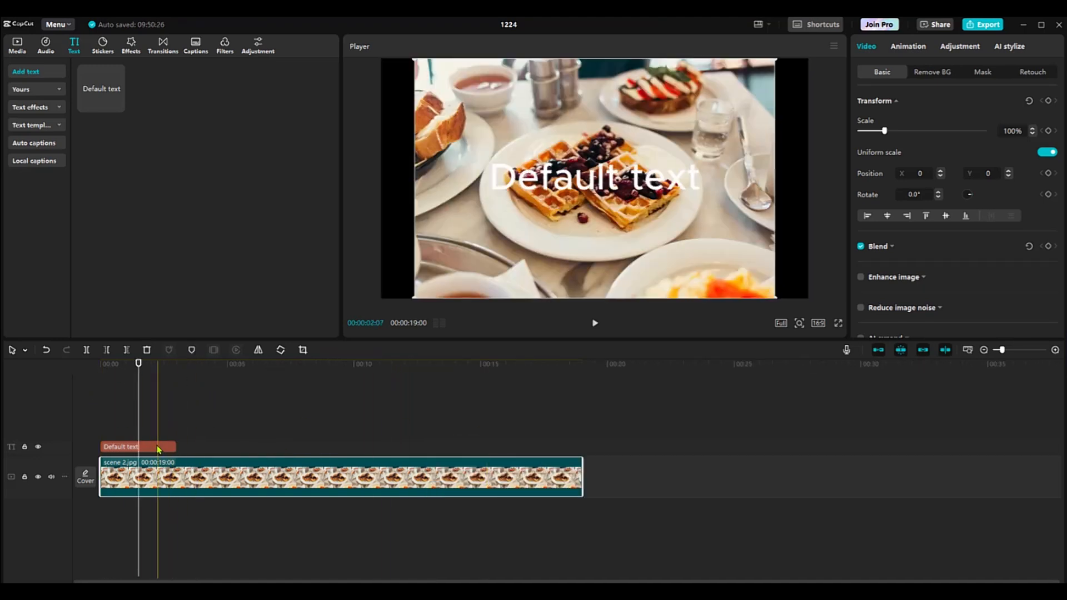
{"action": "left_click", "coordinate": [172, 447]}
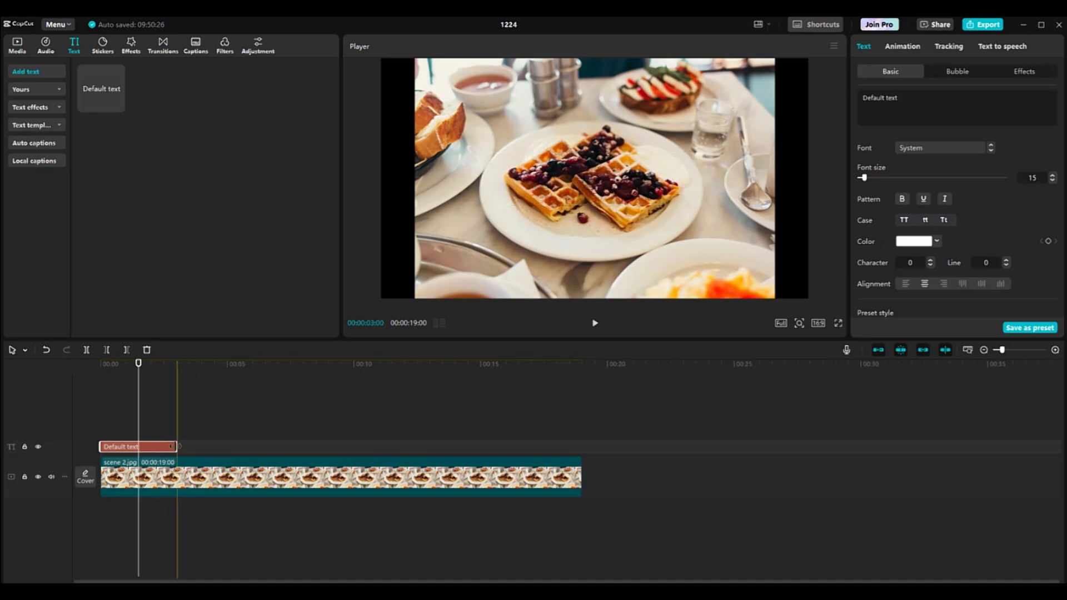
{"action": "left_click_drag", "start_coordinate": [177, 447], "coordinate": [587, 454]}
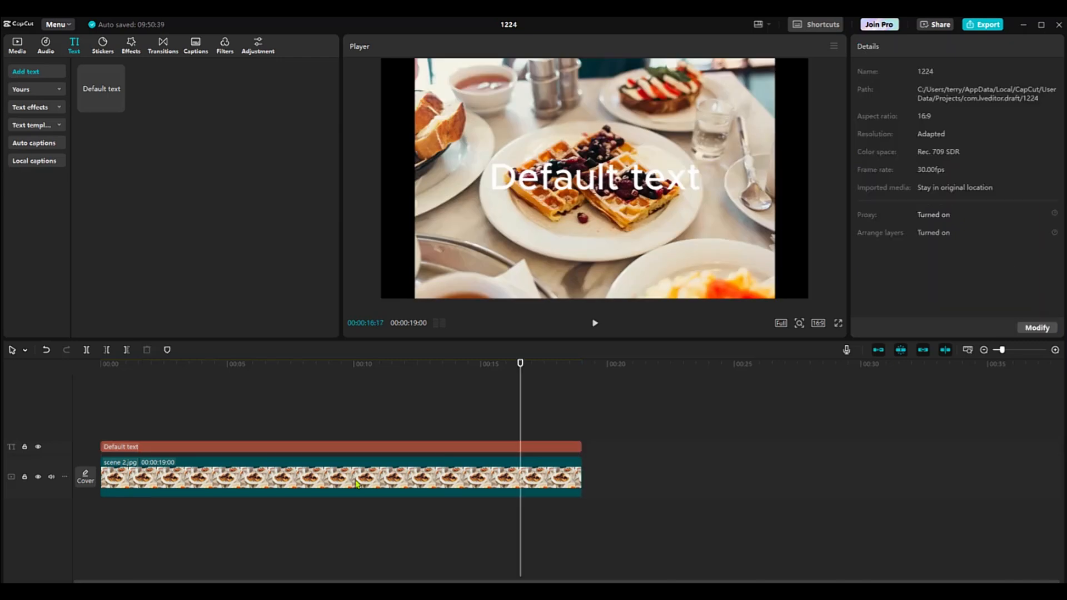
Shrink the scene 2.jpg photo to 38% and move it out of the frame, to about X -2627, Y -148
{"action": "left_click", "coordinate": [356, 483]}
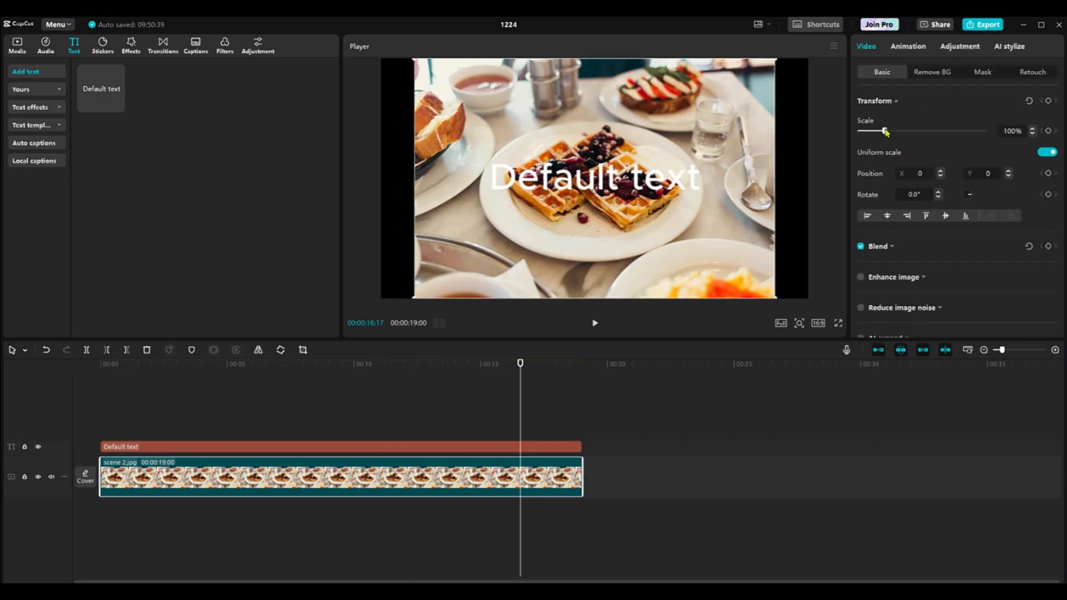
{"action": "left_click_drag", "start_coordinate": [885, 132], "coordinate": [870, 134]}
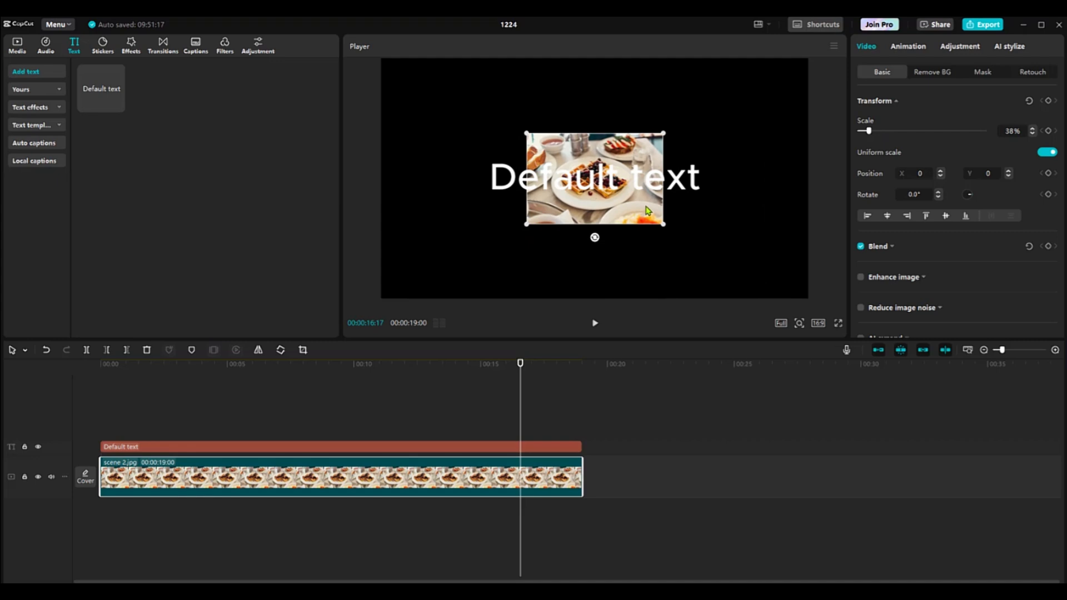
{"action": "left_click_drag", "start_coordinate": [647, 210], "coordinate": [355, 225]}
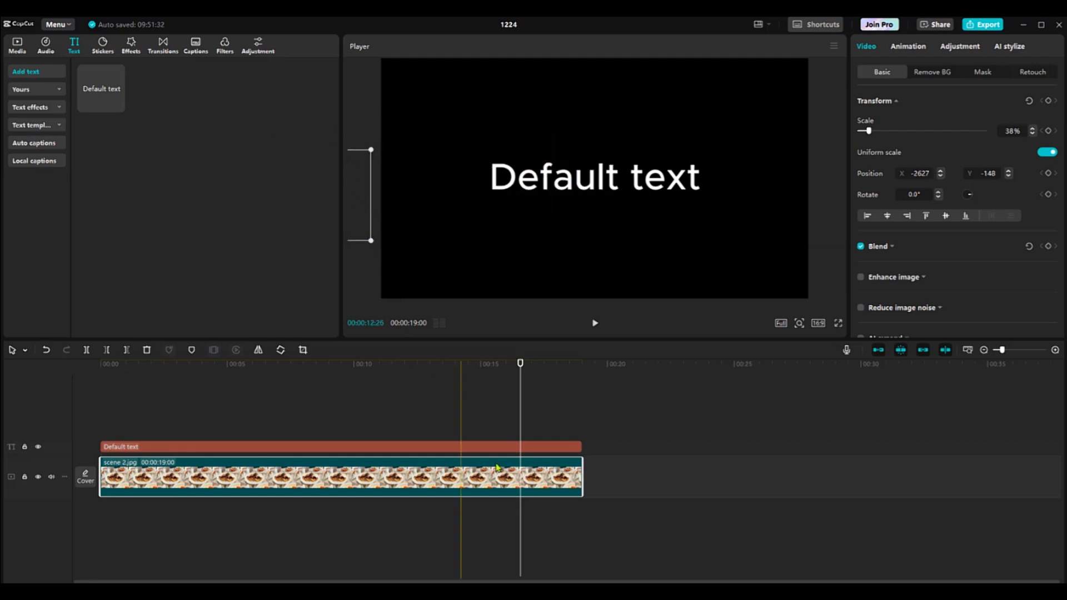
Change the text to HEALTHY, make it bold and set its font size to 31
{"action": "left_click", "coordinate": [538, 445]}
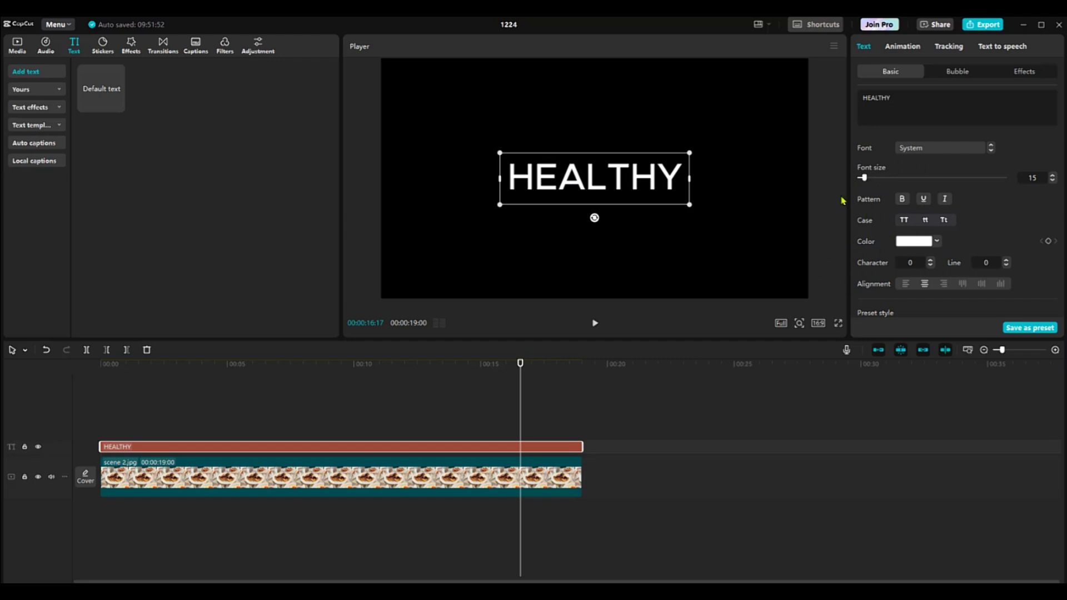
{"action": "left_click", "coordinate": [901, 199]}
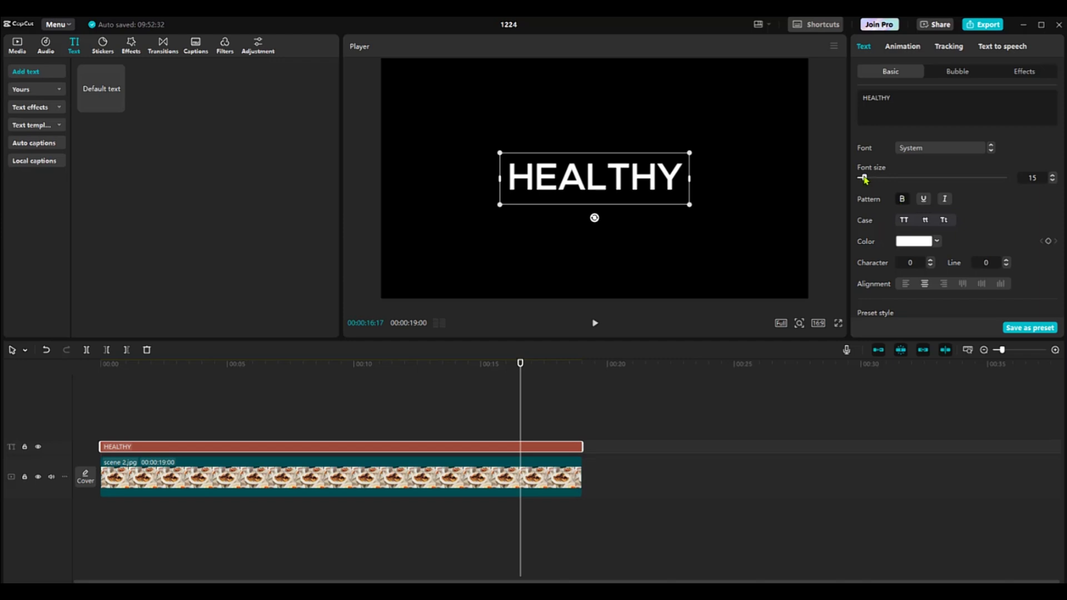
{"action": "left_click_drag", "start_coordinate": [864, 179], "coordinate": [871, 178]}
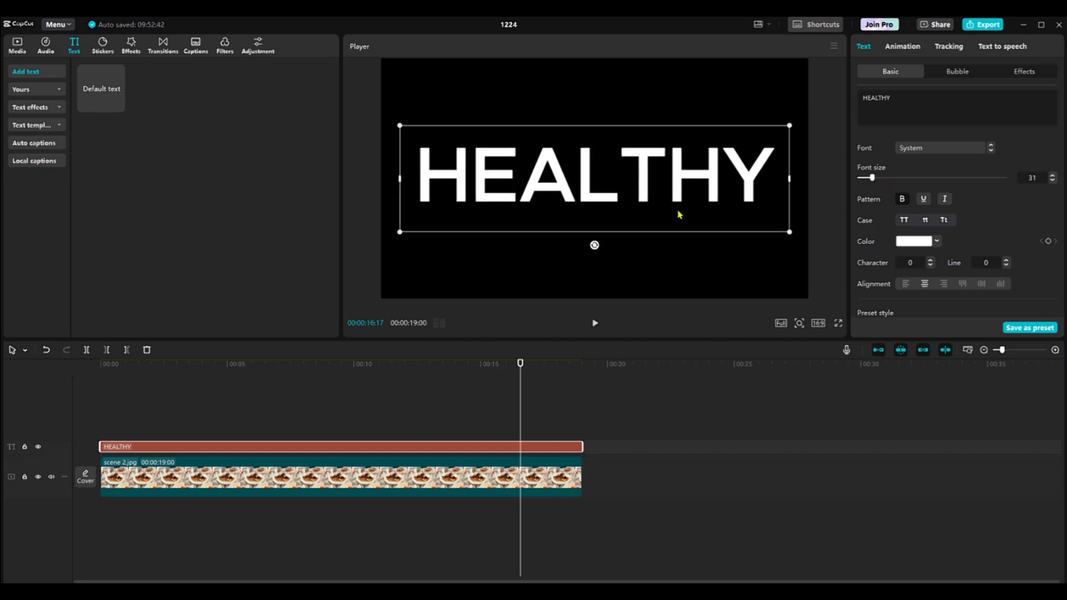
Combine the HEALTHY text clip and the scene 2.jpg clip into one compound clip
{"action": "left_click", "coordinate": [402, 385]}
{"action": "left_click", "coordinate": [480, 221]}
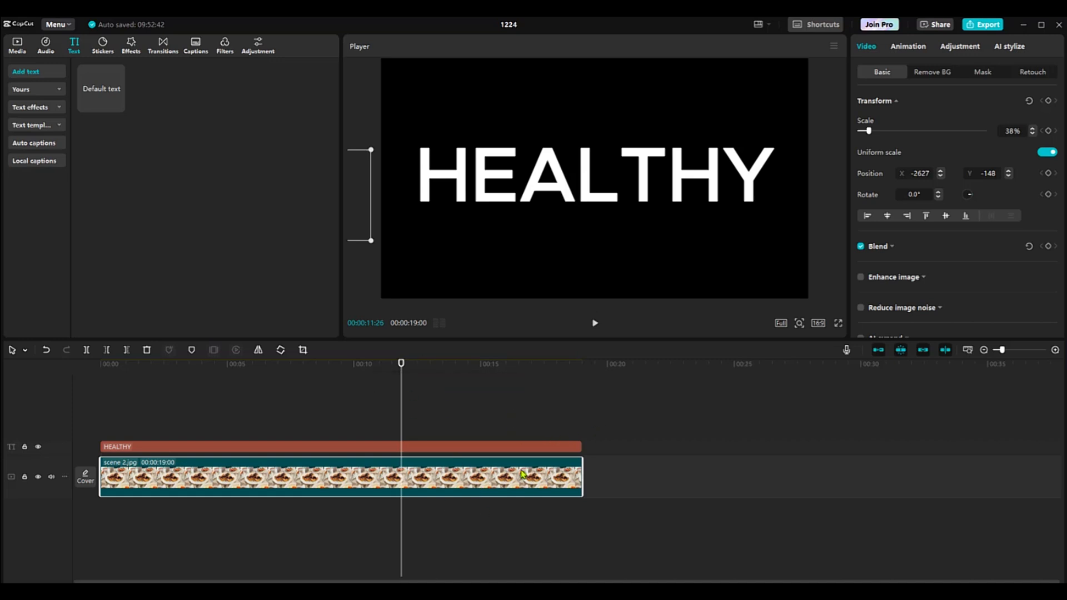
{"action": "left_click", "coordinate": [522, 446]}
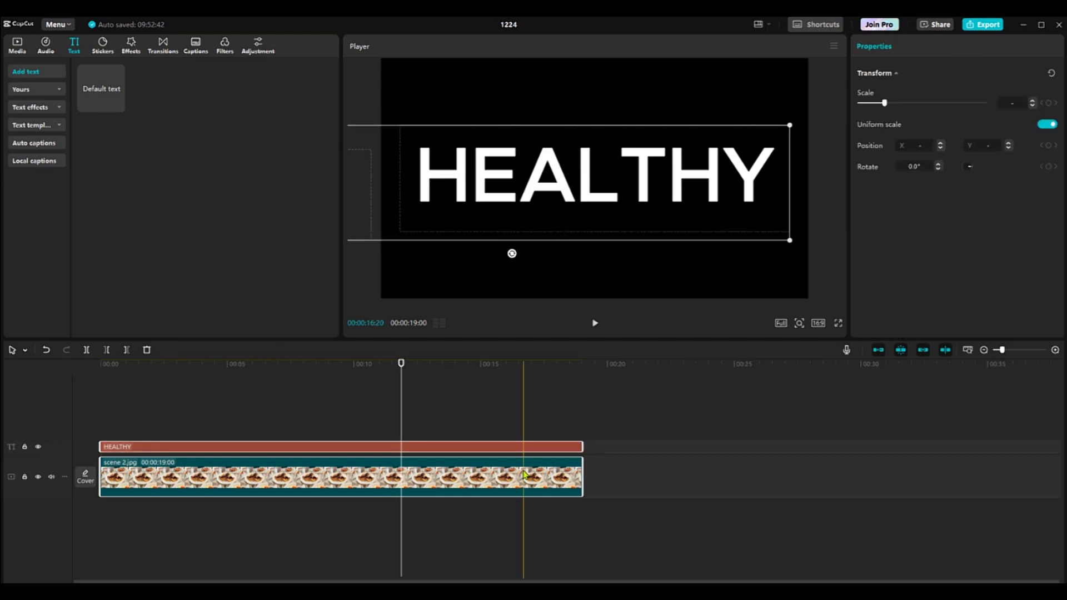
{"action": "left_click", "coordinate": [534, 482]}
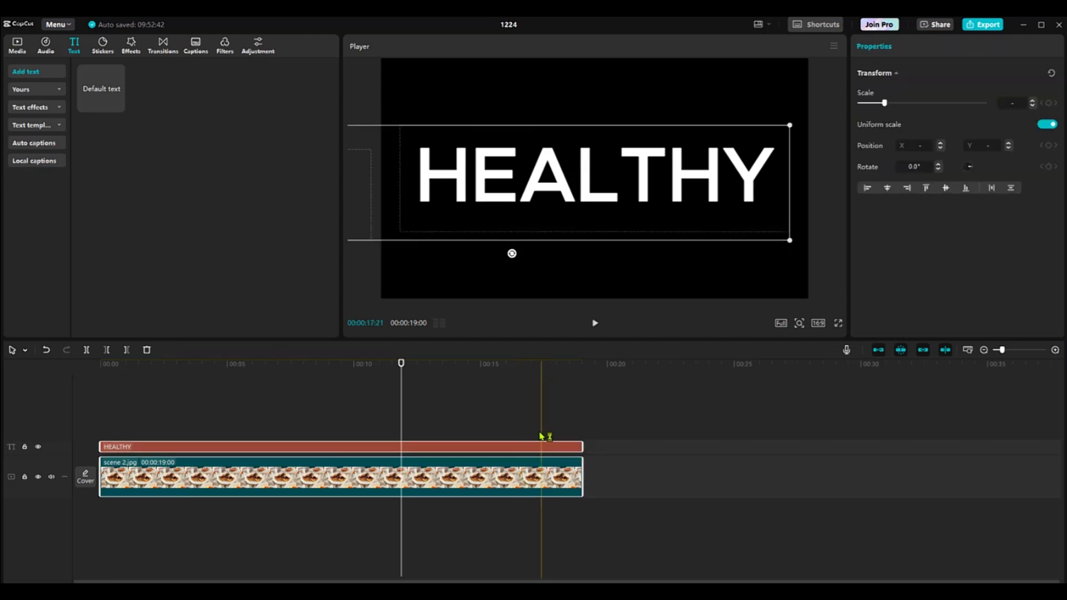
{"action": "left_click", "coordinate": [529, 406]}
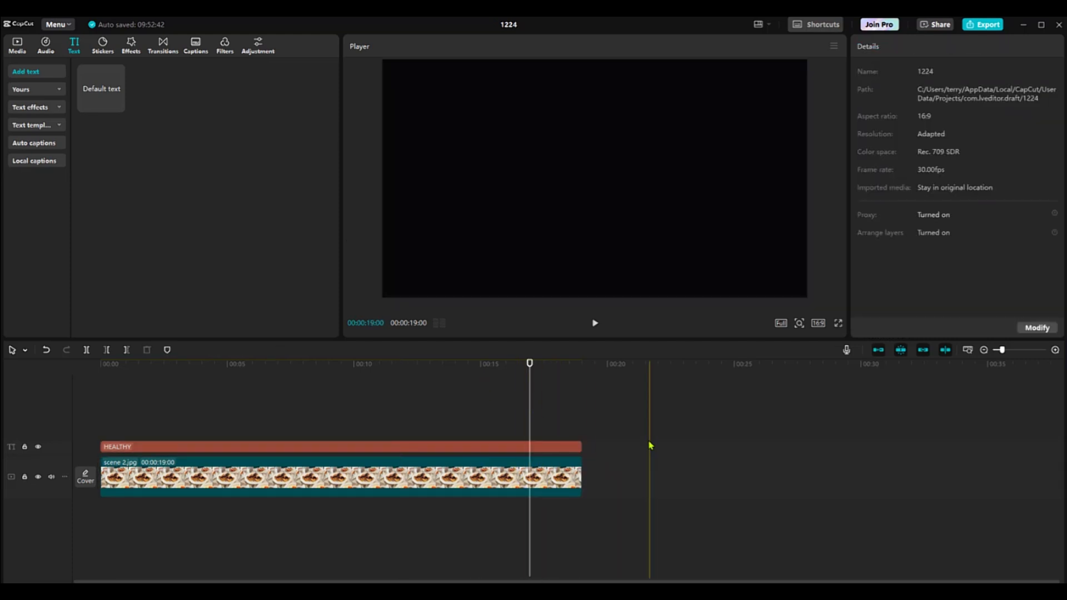
{"action": "left_click_drag", "start_coordinate": [630, 416], "coordinate": [231, 525]}
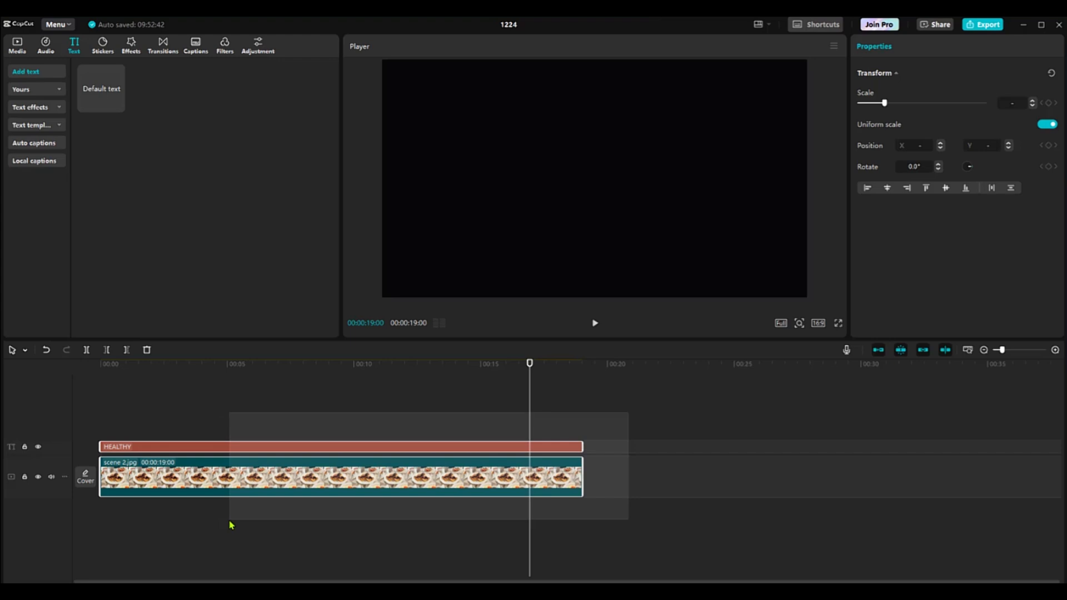
{"action": "left_click_drag", "start_coordinate": [231, 525], "coordinate": [233, 524]}
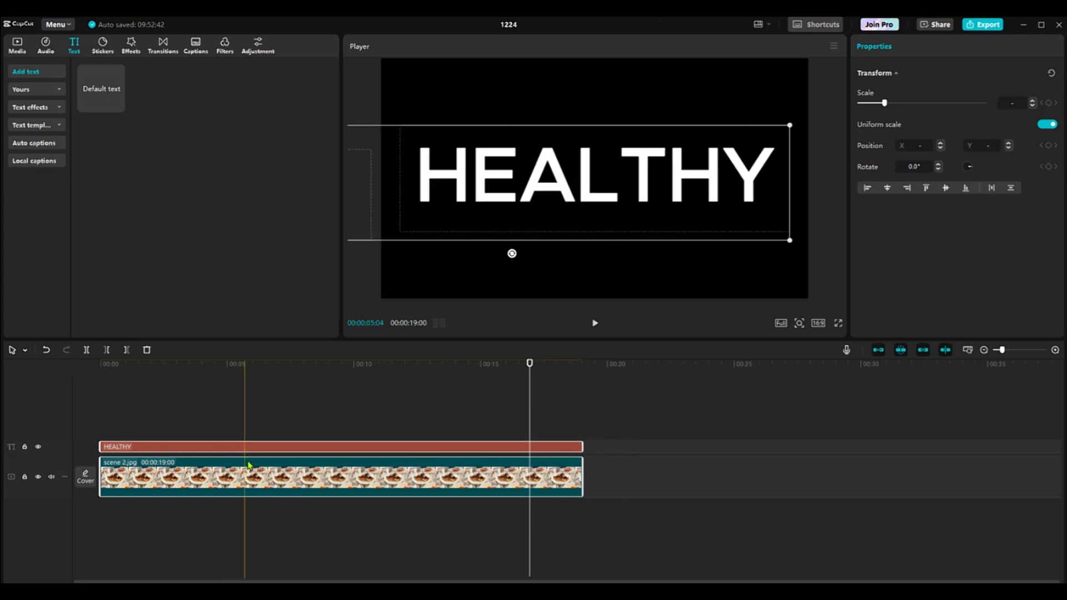
{"action": "right_click", "coordinate": [356, 477]}
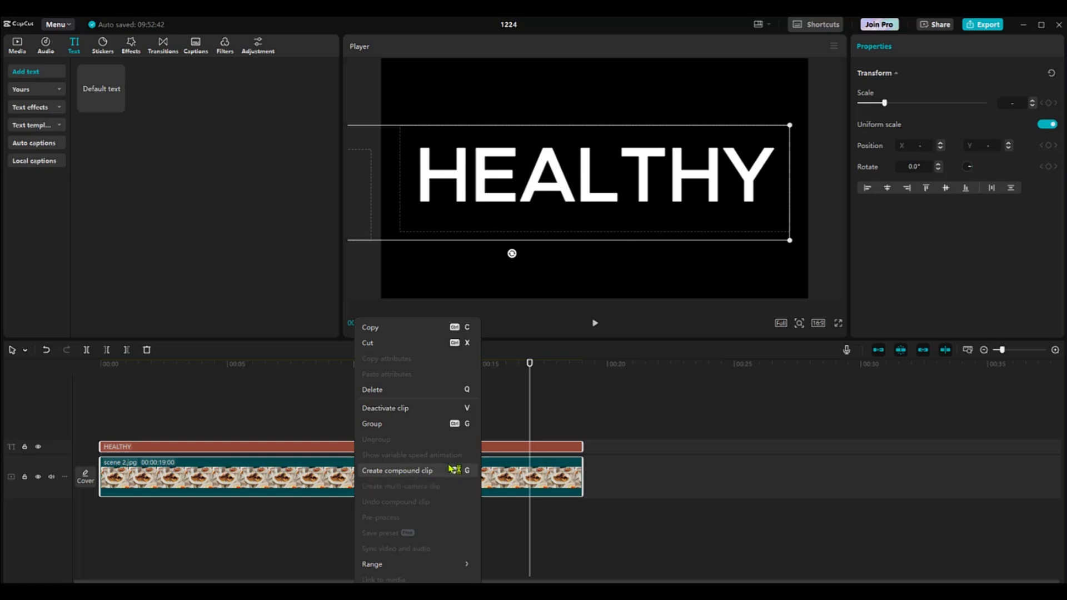
{"action": "left_click", "coordinate": [411, 471]}
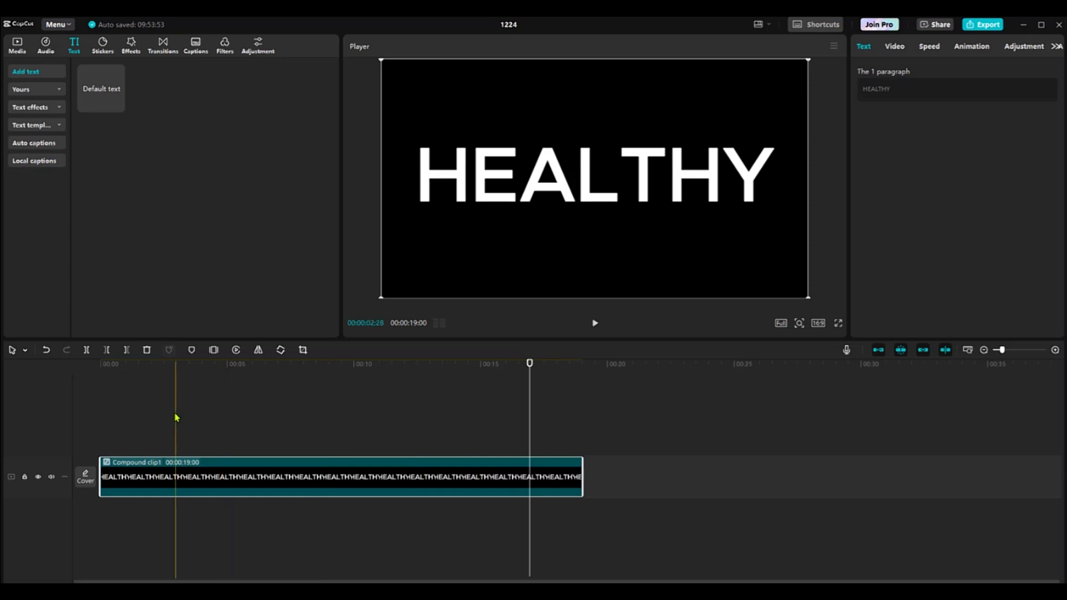
Scrub through the start of the compound clip to 00:00:07:16 and go back to the imported media
{"action": "left_click", "coordinate": [138, 384]}
{"action": "left_click_drag", "start_coordinate": [148, 383], "coordinate": [292, 382]}
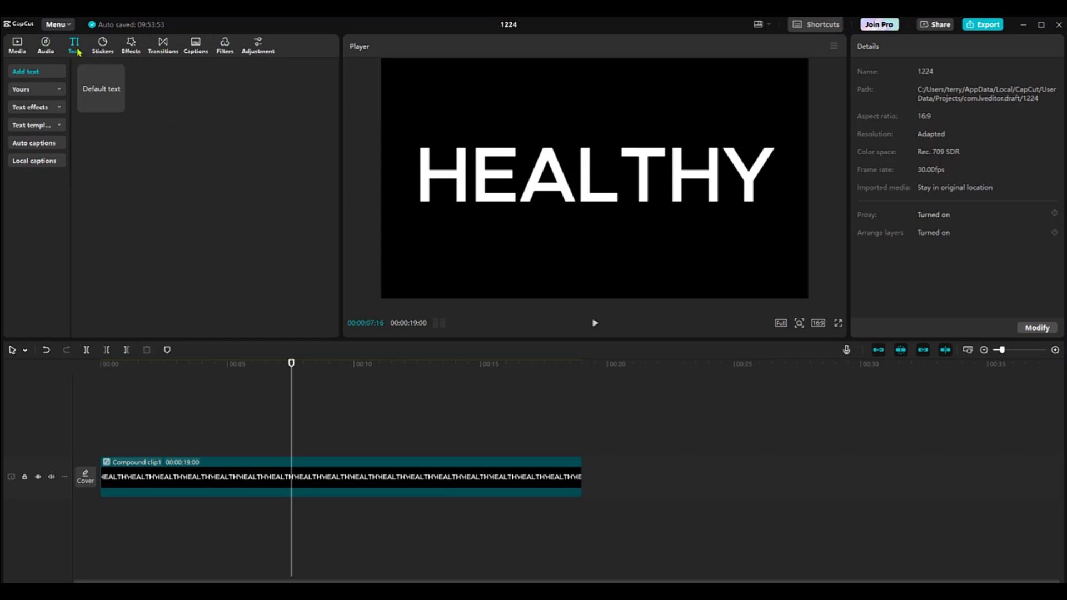
{"action": "left_click", "coordinate": [17, 47]}
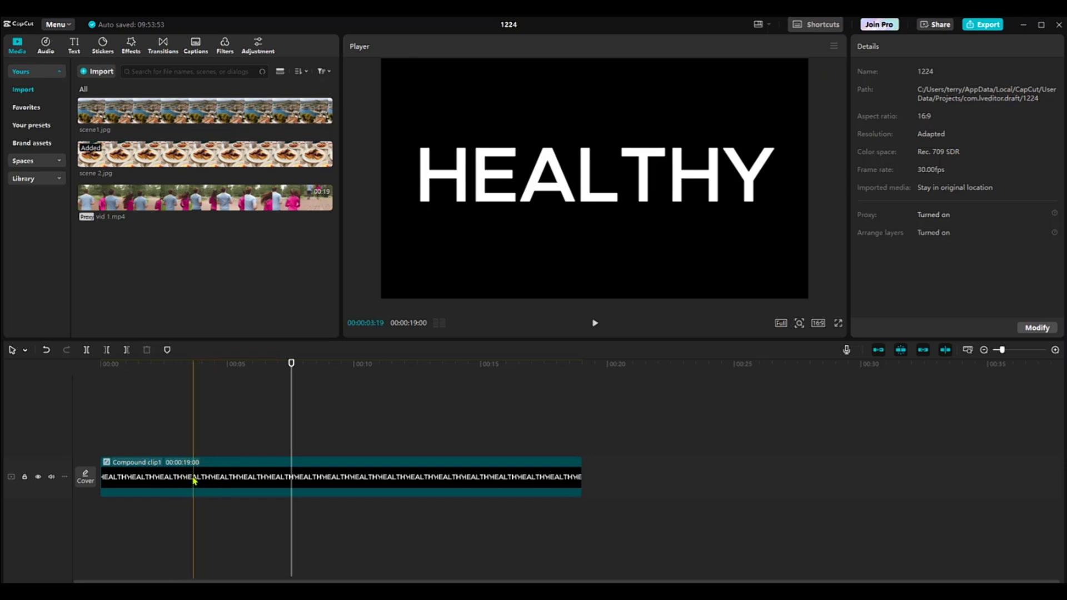
Move the HEALTHY compound clip up to a new track and place vid 1.mp4 beneath it at the start of the main track
{"action": "left_click_drag", "start_coordinate": [195, 482], "coordinate": [188, 439]}
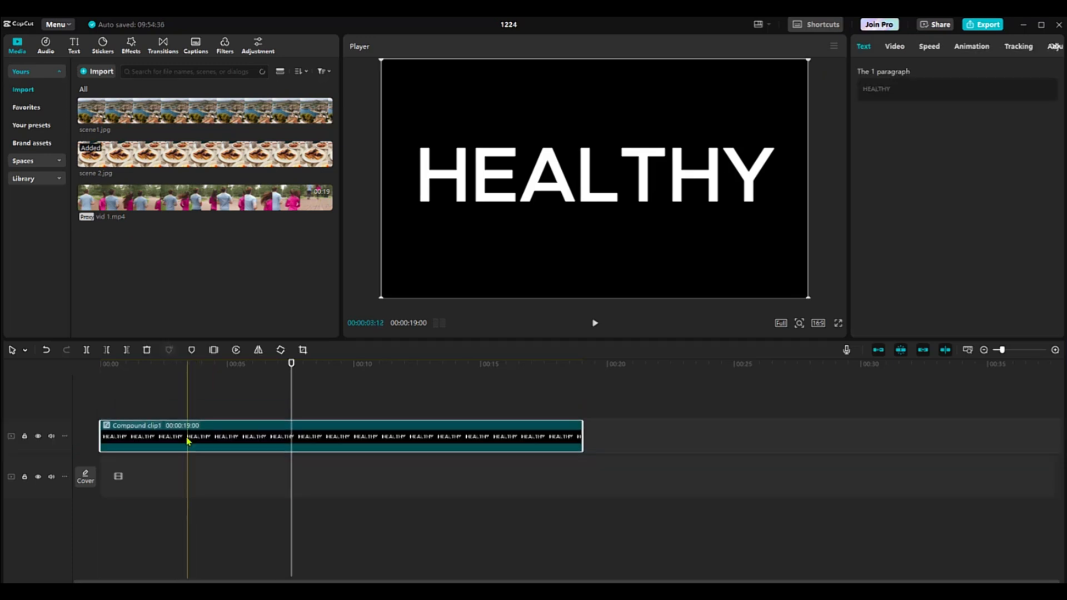
{"action": "mouse_move", "coordinate": [126, 195]}
{"action": "left_mouse_down"}
{"action": "mouse_move", "coordinate": [128, 403]}
{"action": "mouse_move", "coordinate": [119, 468]}
{"action": "mouse_move", "coordinate": [104, 476]}
{"action": "left_mouse_up"}
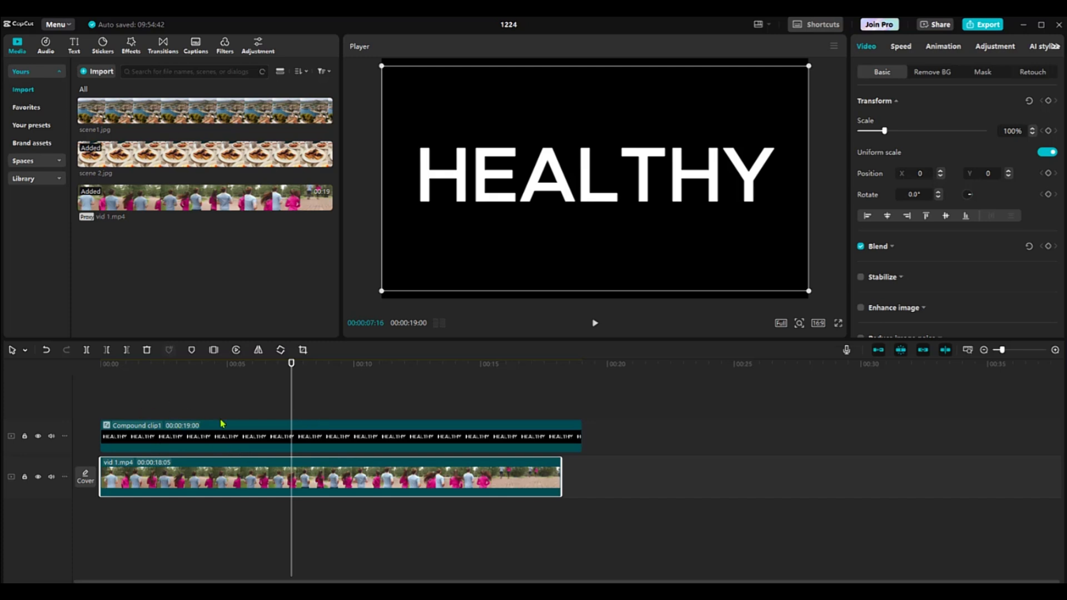
Set the blend mode of the HEALTHY compound clip to Darken
{"action": "left_click", "coordinate": [224, 436]}
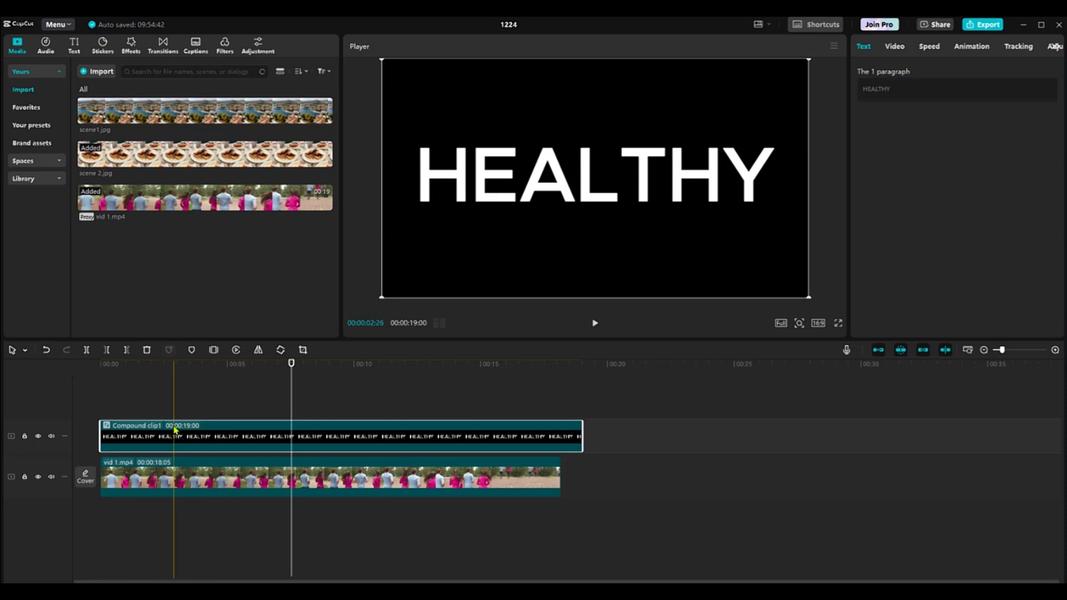
{"action": "left_click", "coordinate": [895, 50]}
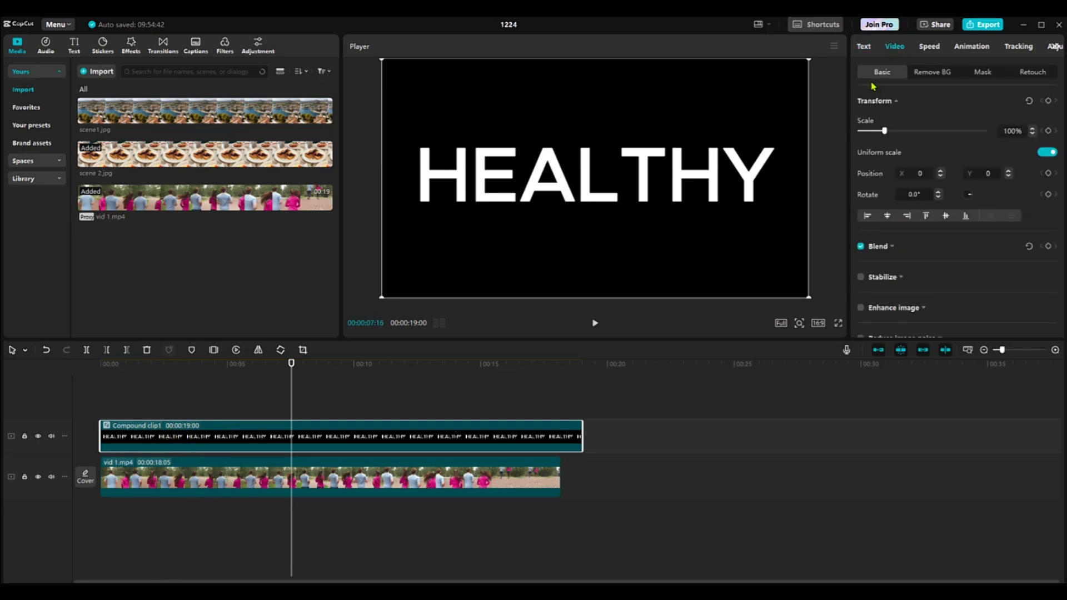
{"action": "left_click", "coordinate": [892, 248]}
{"action": "scroll", "coordinate": [891, 167], "scroll_direction": "down", "scroll_amount": 3}
{"action": "scroll", "coordinate": [892, 166], "scroll_direction": "up", "scroll_amount": 1}
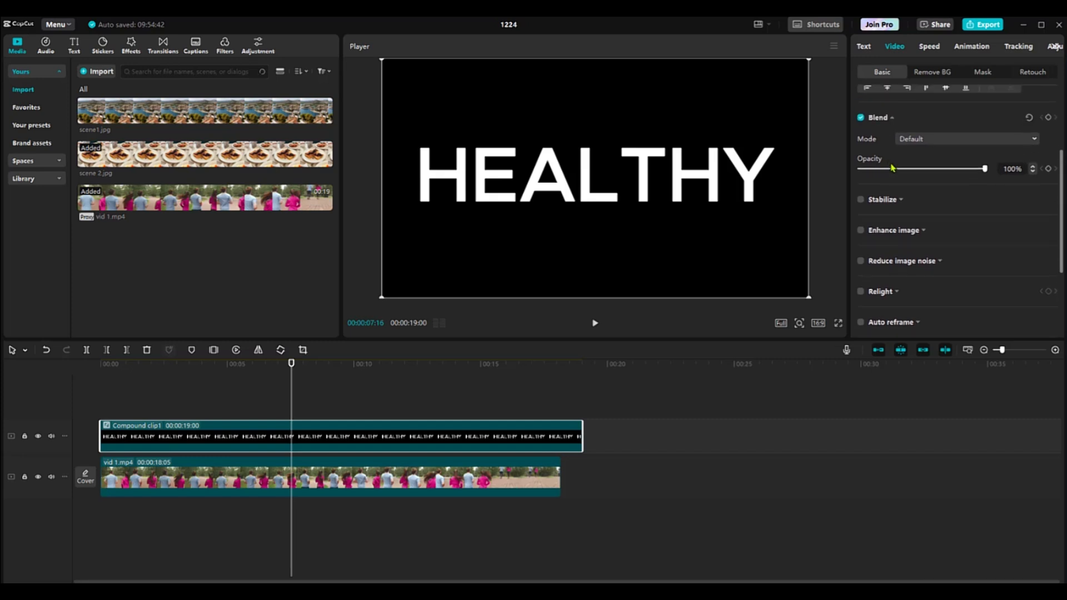
{"action": "left_click", "coordinate": [961, 143]}
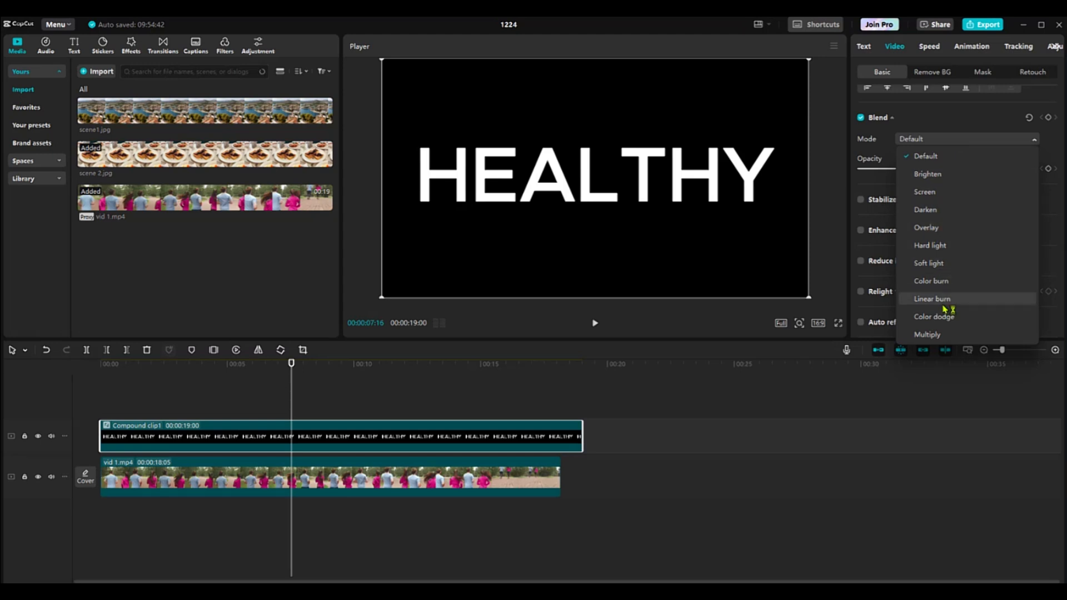
{"action": "left_click", "coordinate": [930, 211]}
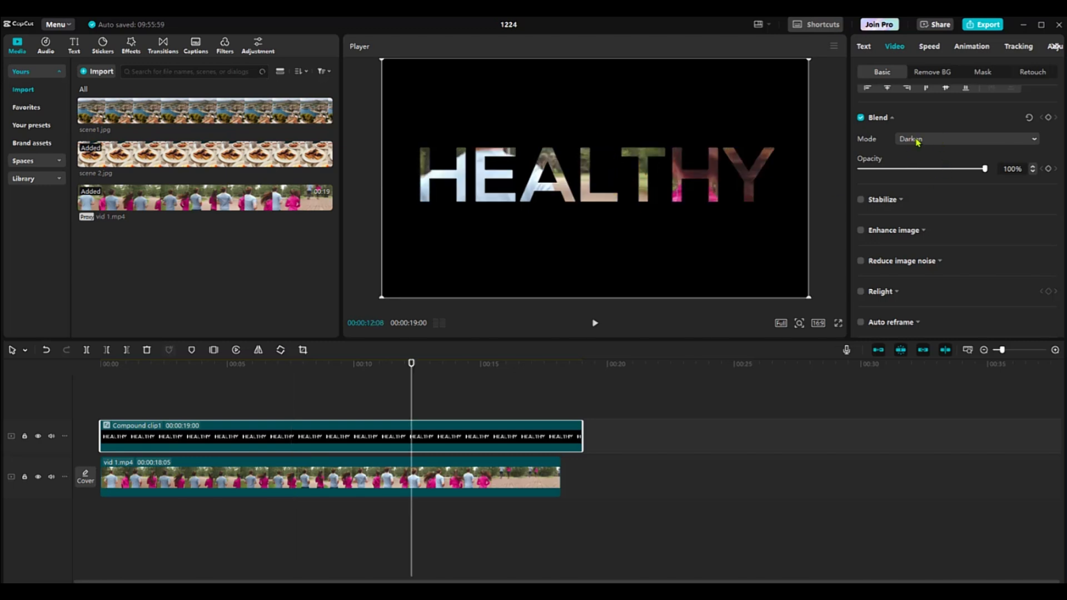
{"action": "left_click", "coordinate": [917, 140]}
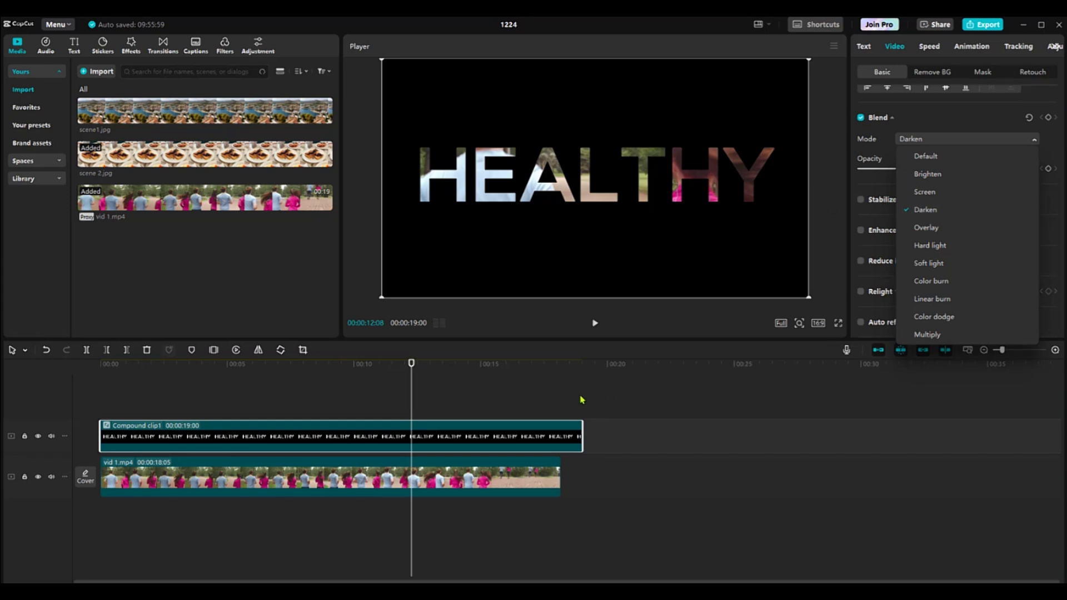
Check the video-filled title around 00:00:12:08, then play the project full screen from the beginning
{"action": "left_click", "coordinate": [406, 366]}
{"action": "mouse_move", "coordinate": [405, 372]}
{"action": "left_mouse_down"}
{"action": "mouse_move", "coordinate": [380, 375]}
{"action": "mouse_move", "coordinate": [454, 366]}
{"action": "mouse_move", "coordinate": [412, 365]}
{"action": "left_mouse_up"}
{"action": "key", "text": "Home"}
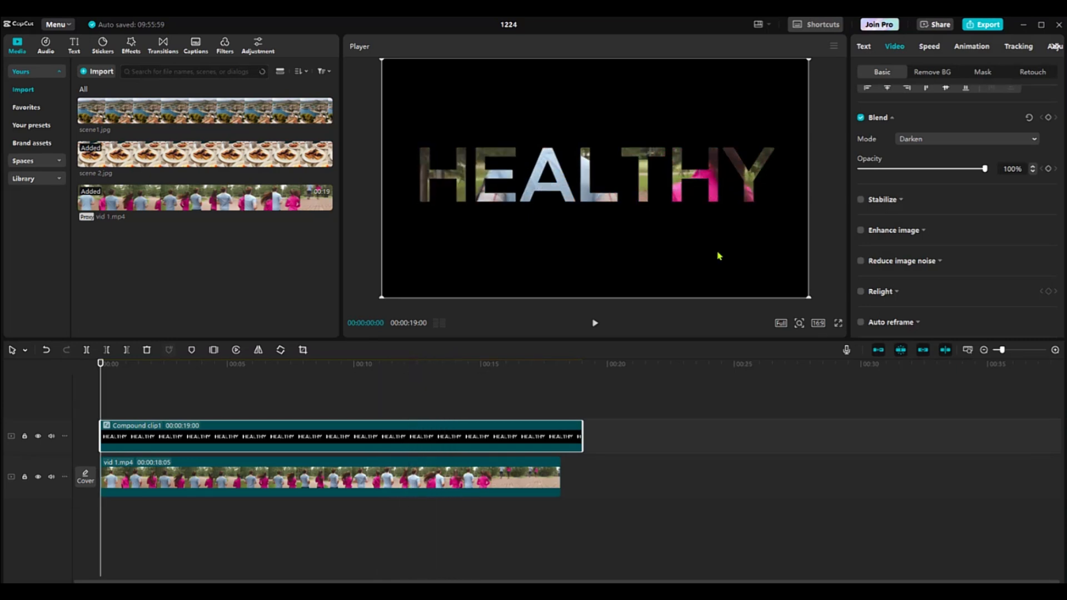
{"action": "left_click", "coordinate": [839, 323]}
{"action": "key", "text": "space"}
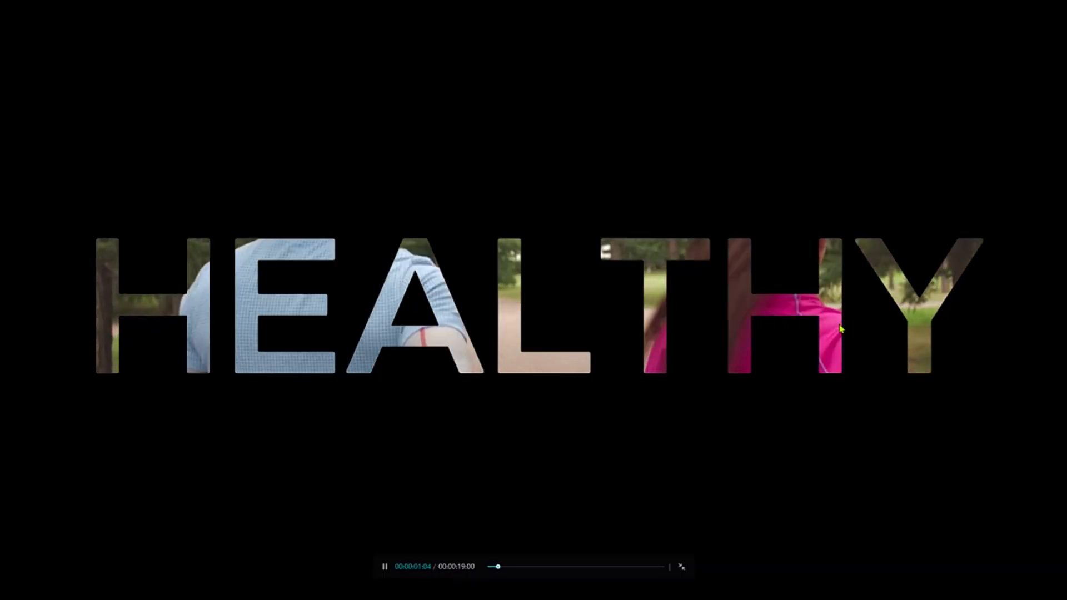